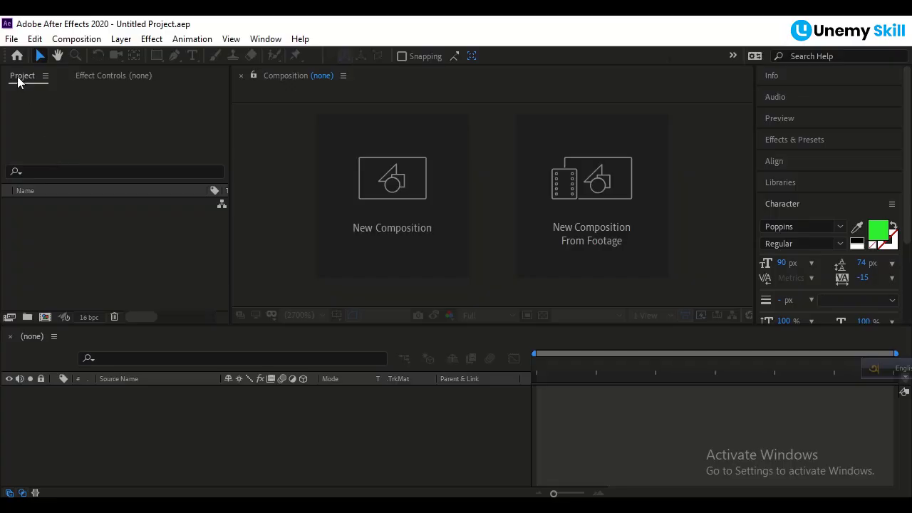
{"action": "left_click", "coordinate": [105, 77]}
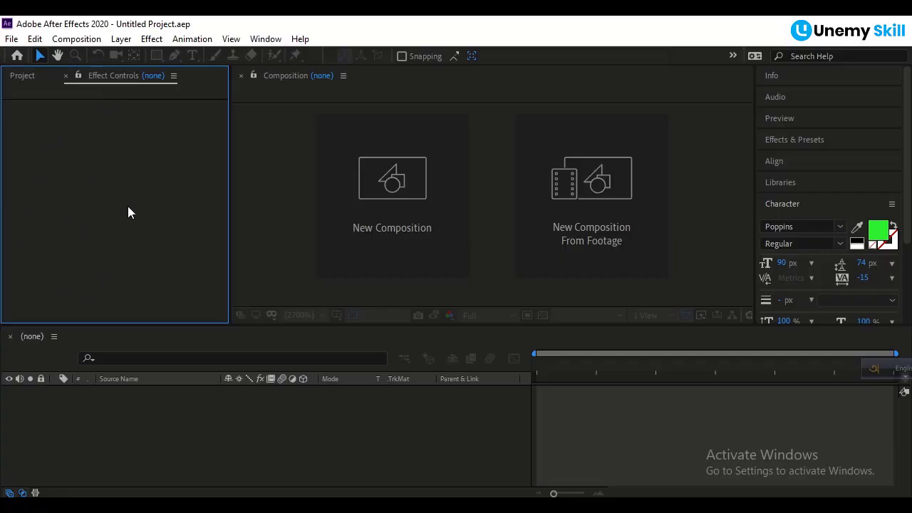
{"action": "left_click", "coordinate": [21, 76]}
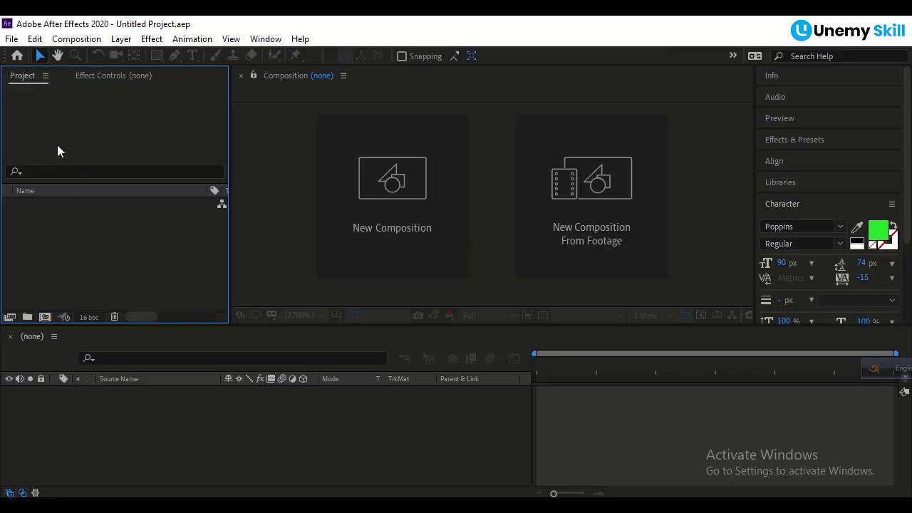
{"action": "left_click", "coordinate": [93, 75]}
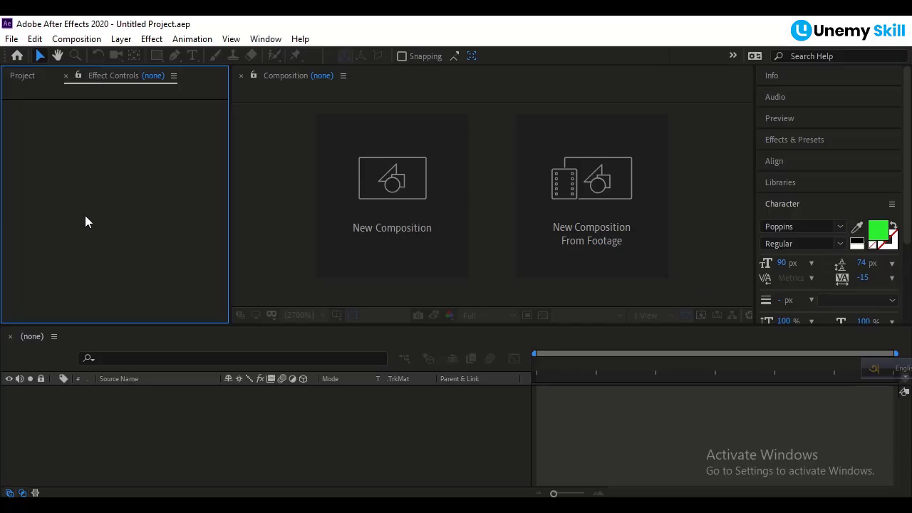
{"action": "left_click", "coordinate": [22, 79]}
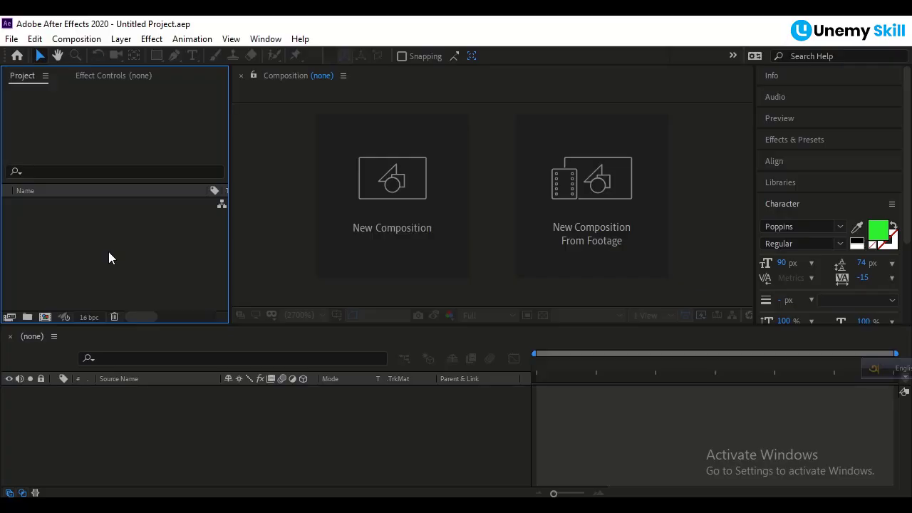
Step: Create a new 1920 x 1080 px composition at 30 fps with a 5-second duration and a white background
{"action": "left_click", "coordinate": [44, 318]}
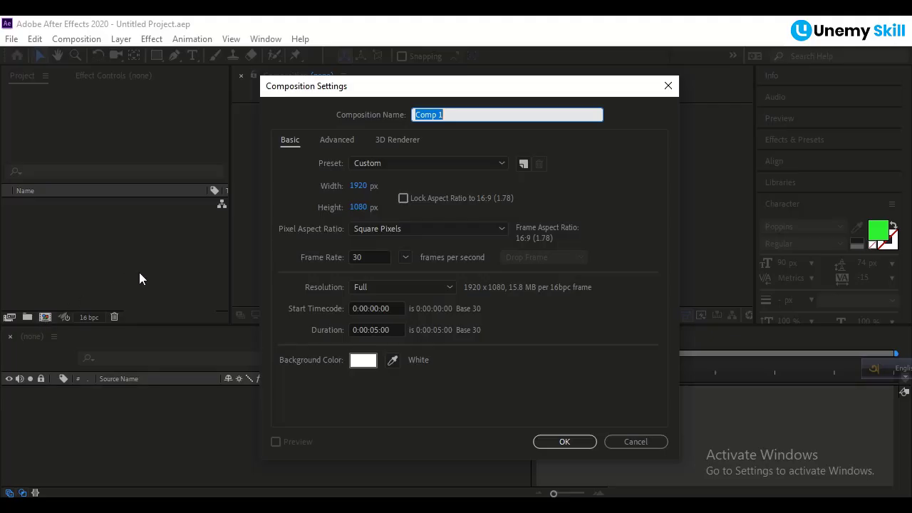
{"action": "left_click", "coordinate": [562, 440]}
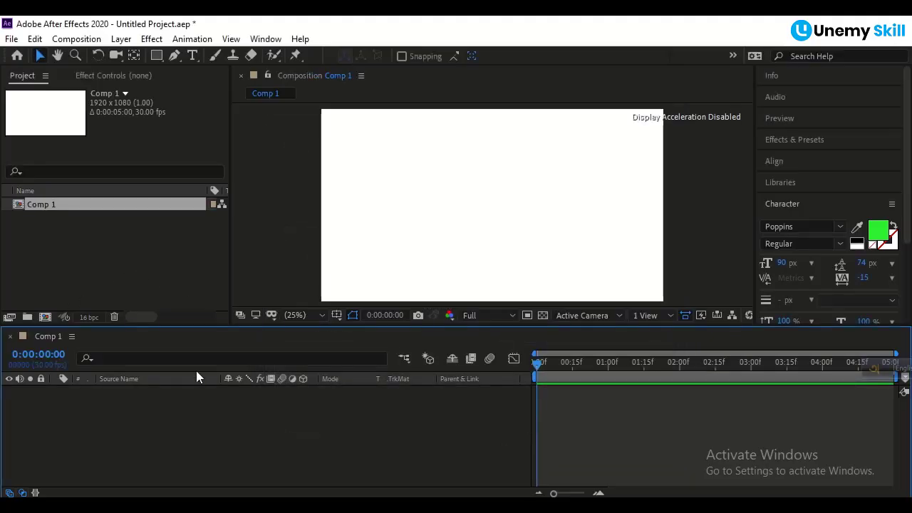
{"action": "left_click", "coordinate": [100, 266]}
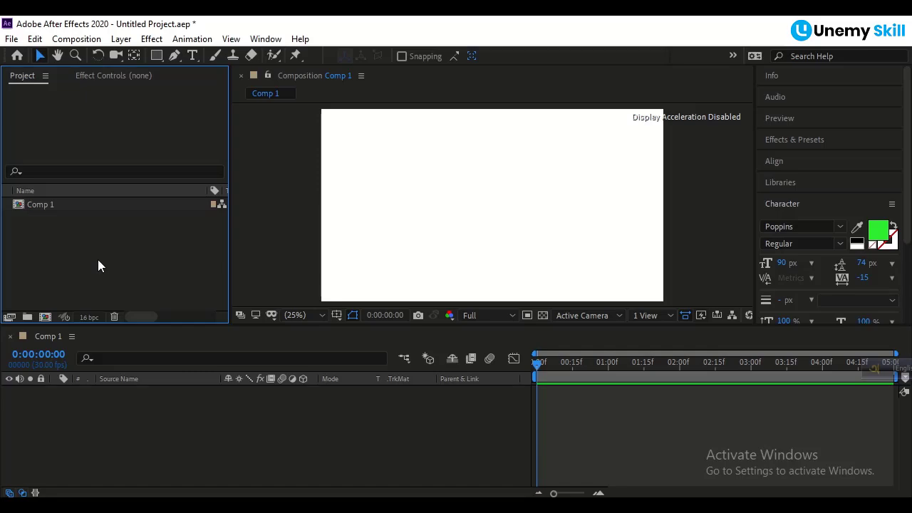
Step: Import mobille gif.gif as footage from the mobille gif folder in Pictures
{"action": "left_click", "coordinate": [12, 40]}
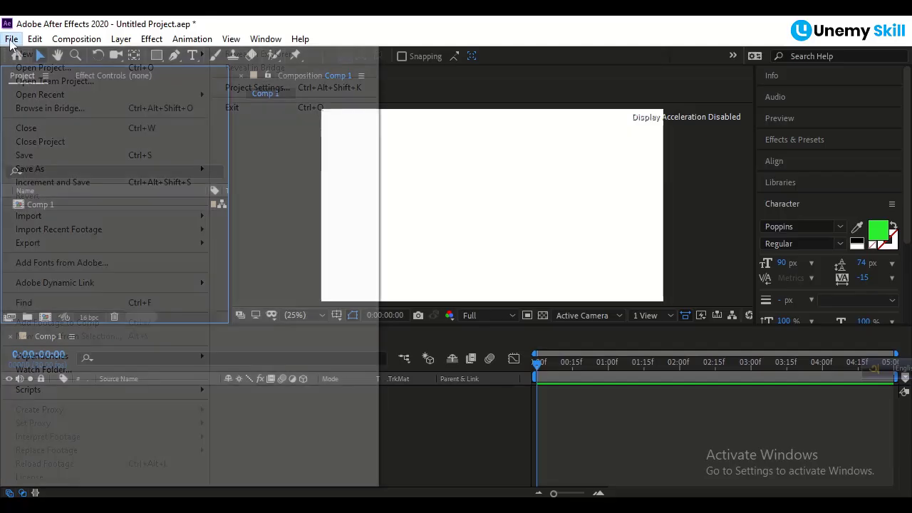
{"action": "mouse_move", "coordinate": [72, 216]}
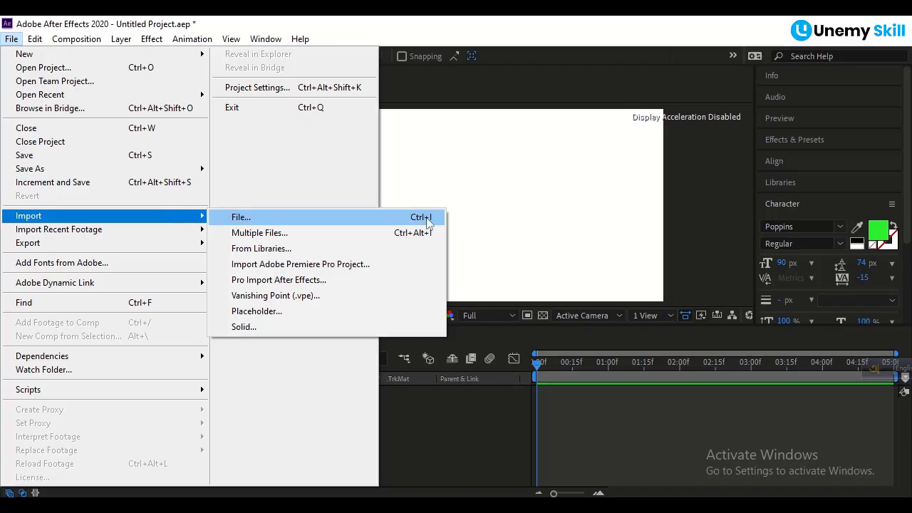
{"action": "left_click", "coordinate": [286, 217]}
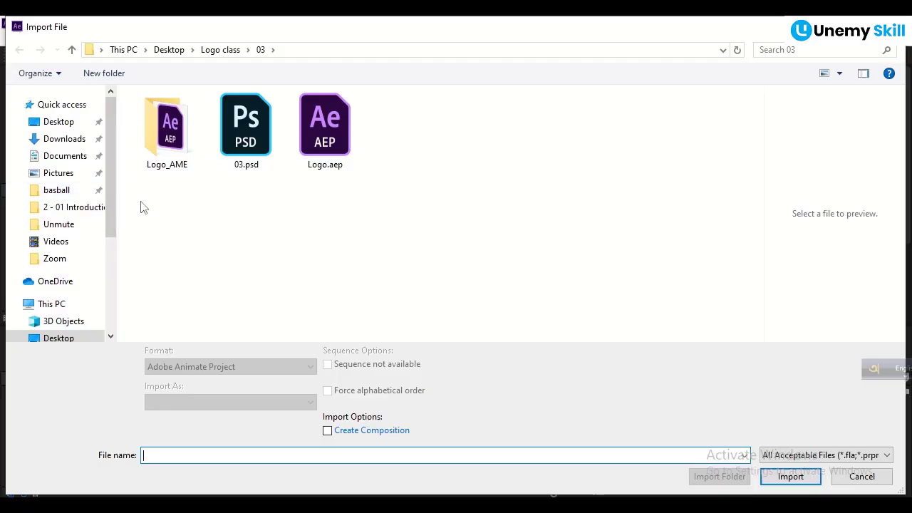
{"action": "left_click", "coordinate": [53, 173]}
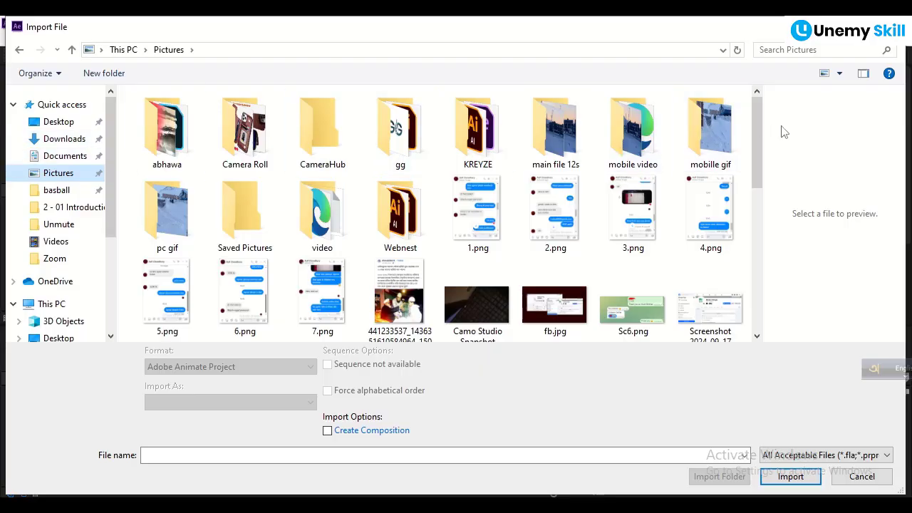
{"action": "left_click", "coordinate": [723, 127]}
{"action": "double_click", "coordinate": [723, 127]}
{"action": "left_click", "coordinate": [151, 145]}
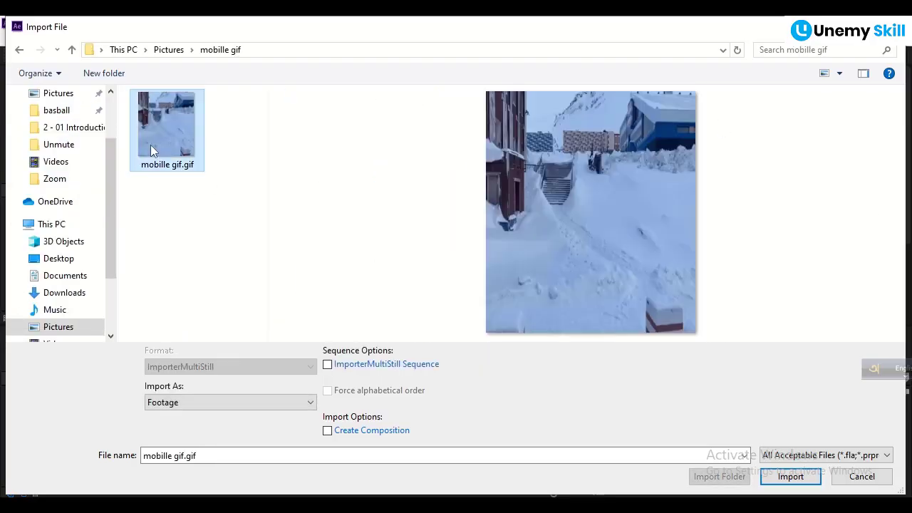
{"action": "left_click", "coordinate": [784, 476]}
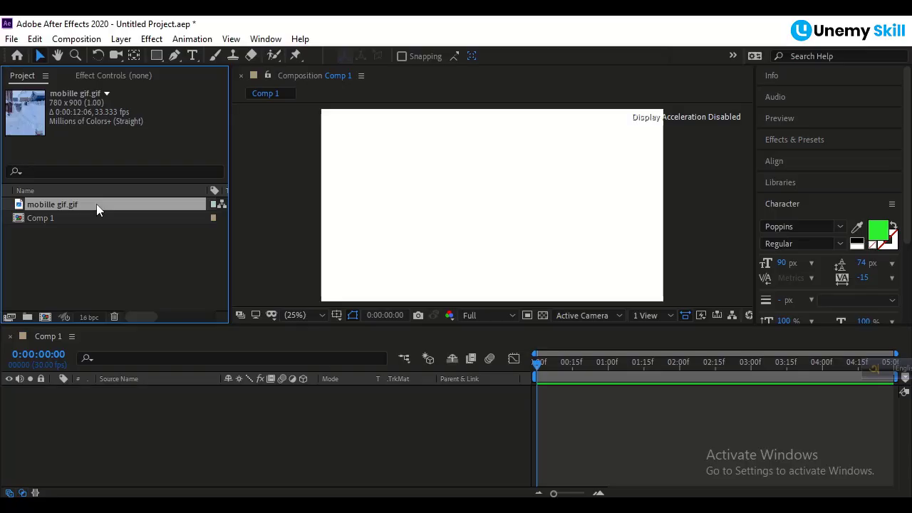
Step: Delete the imported mobille gif.gif from the project
{"action": "left_click", "coordinate": [95, 281]}
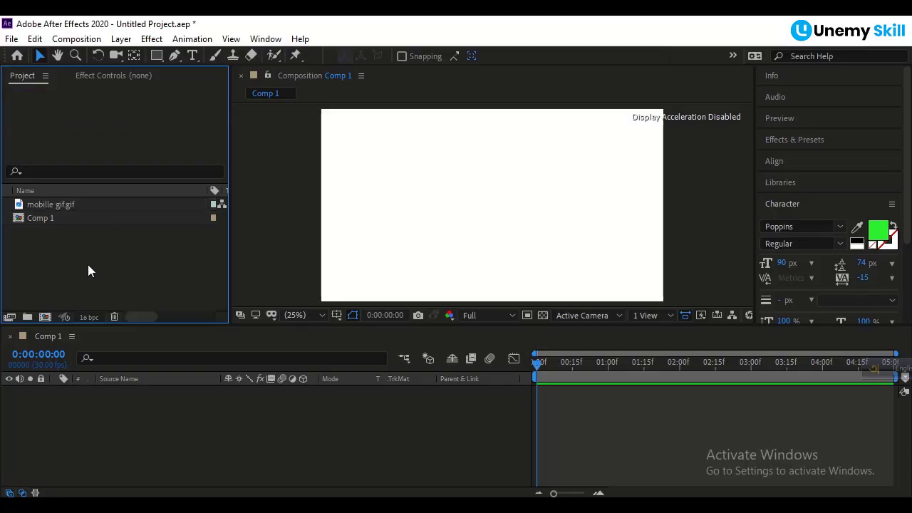
{"action": "left_click", "coordinate": [60, 204]}
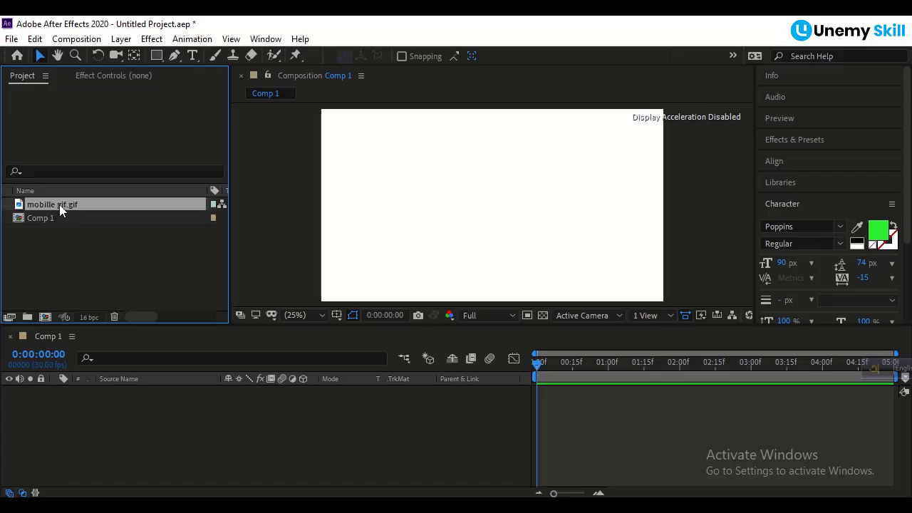
{"action": "left_click", "coordinate": [114, 317]}
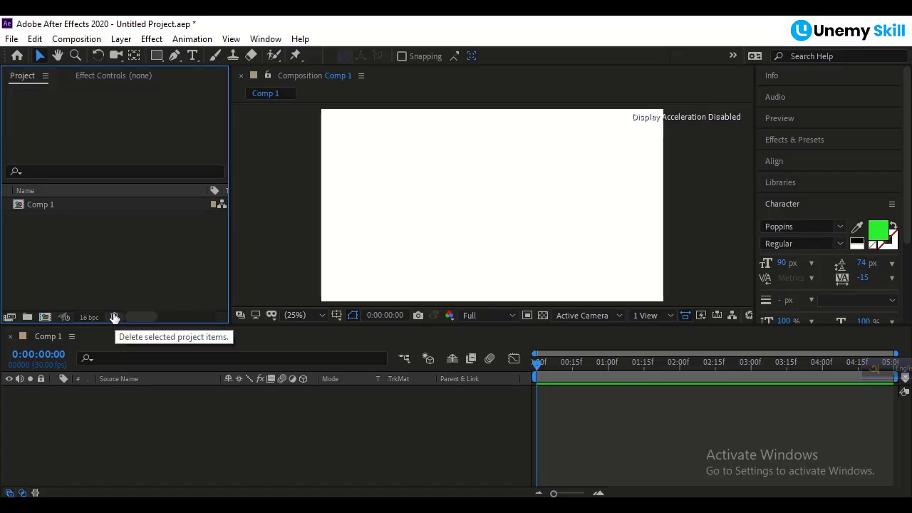
Step: Import the image 1741381561049.jpg from the Downloads folder as footage into the project
{"action": "double_click", "coordinate": [65, 253]}
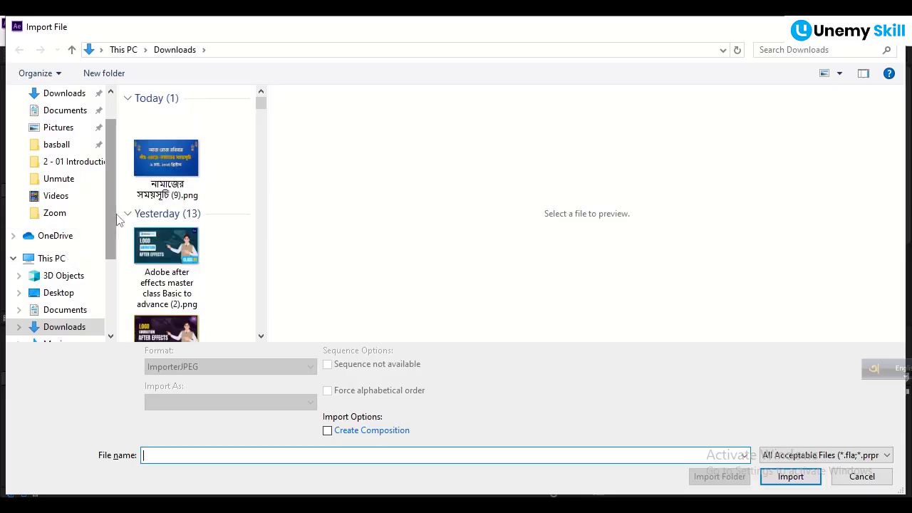
{"action": "scroll", "coordinate": [176, 235], "scroll_direction": "down", "scroll_amount": 2}
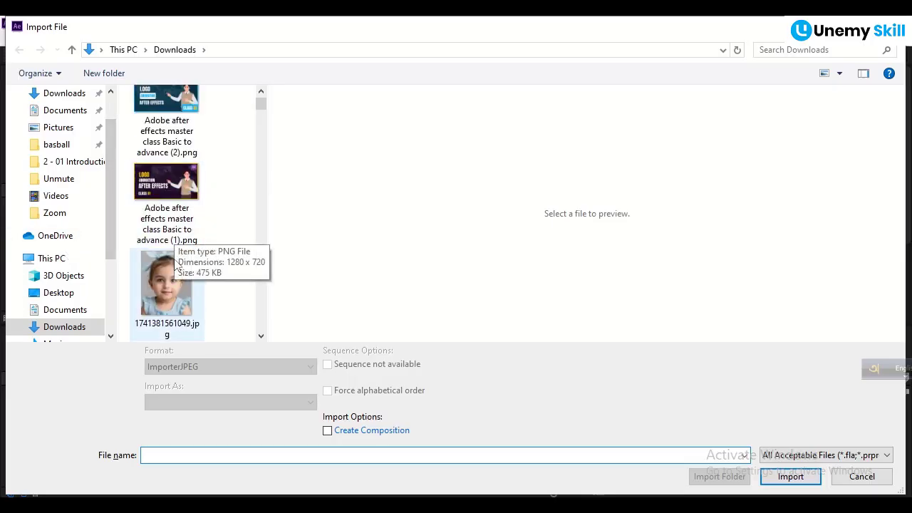
{"action": "left_click", "coordinate": [171, 283]}
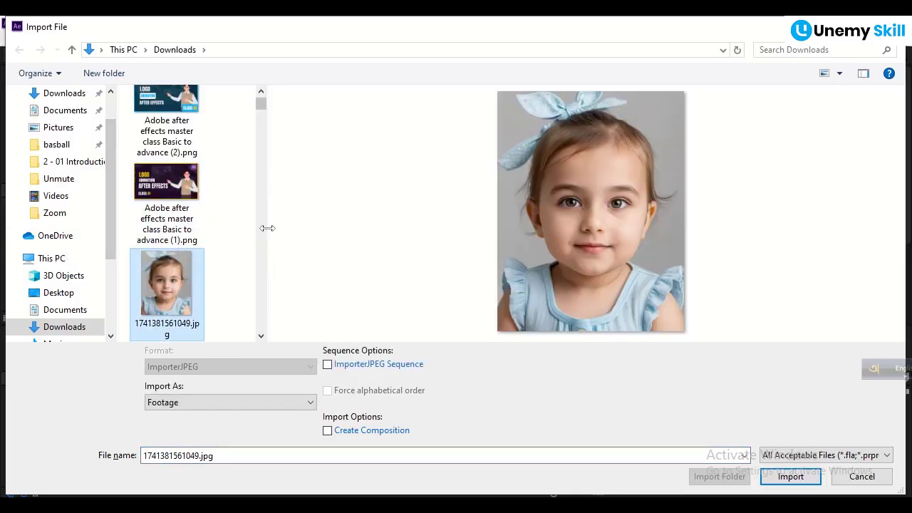
{"action": "left_click_drag", "start_coordinate": [267, 228], "coordinate": [428, 245]}
{"action": "scroll", "coordinate": [180, 179], "scroll_direction": "up", "scroll_amount": 3}
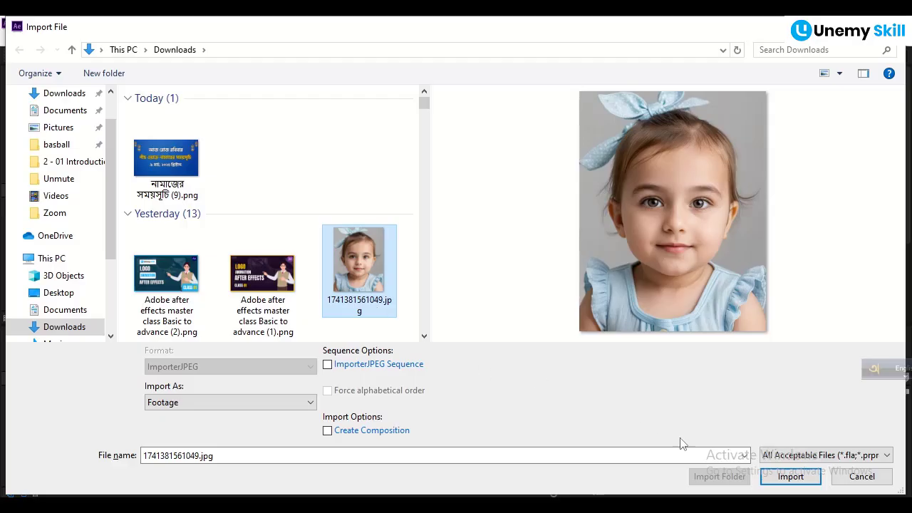
{"action": "left_click", "coordinate": [775, 476]}
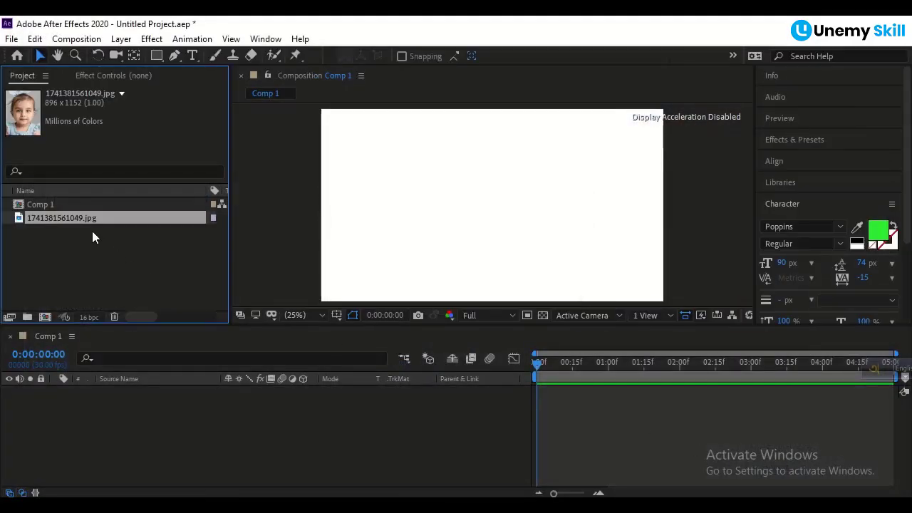
{"action": "left_click", "coordinate": [87, 239]}
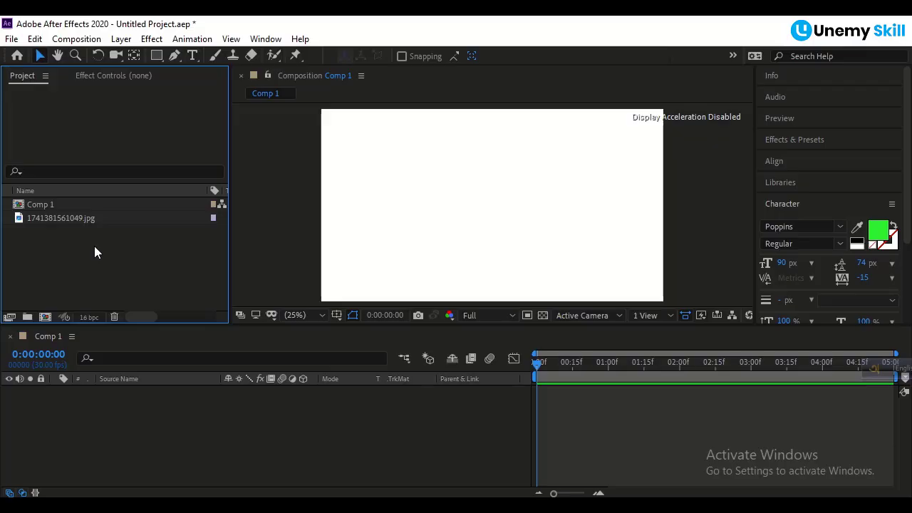
Step: Import the MP4 video whose name starts with AQO-htFZ2 from the Downloads folder as footage
{"action": "double_click", "coordinate": [94, 245]}
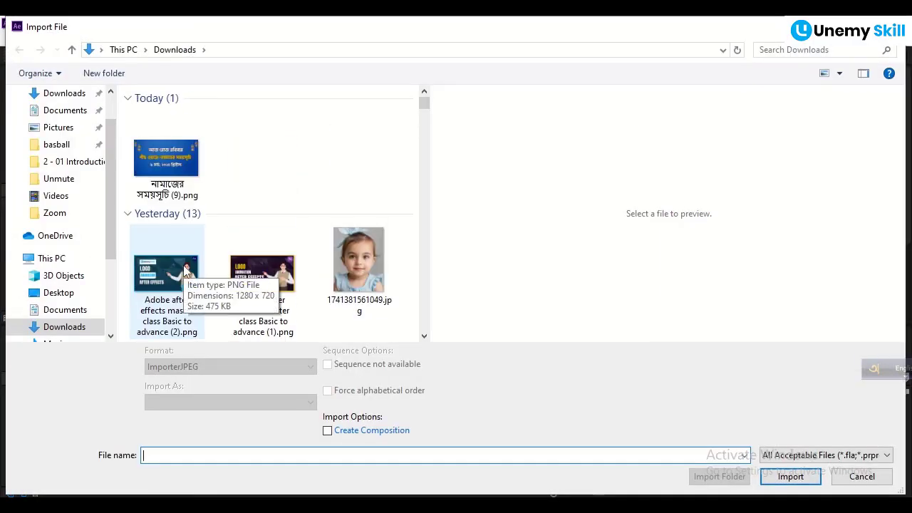
{"action": "scroll", "coordinate": [251, 216], "scroll_direction": "down", "scroll_amount": 10}
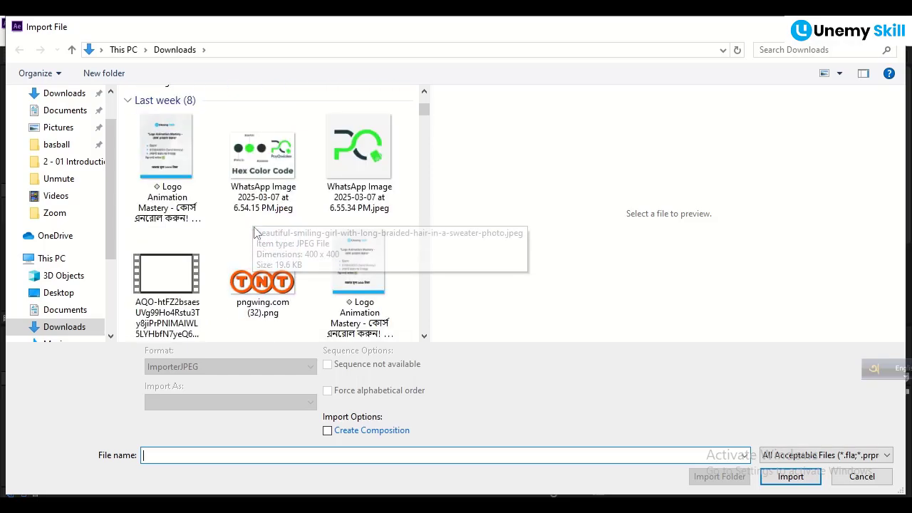
{"action": "left_click", "coordinate": [167, 154]}
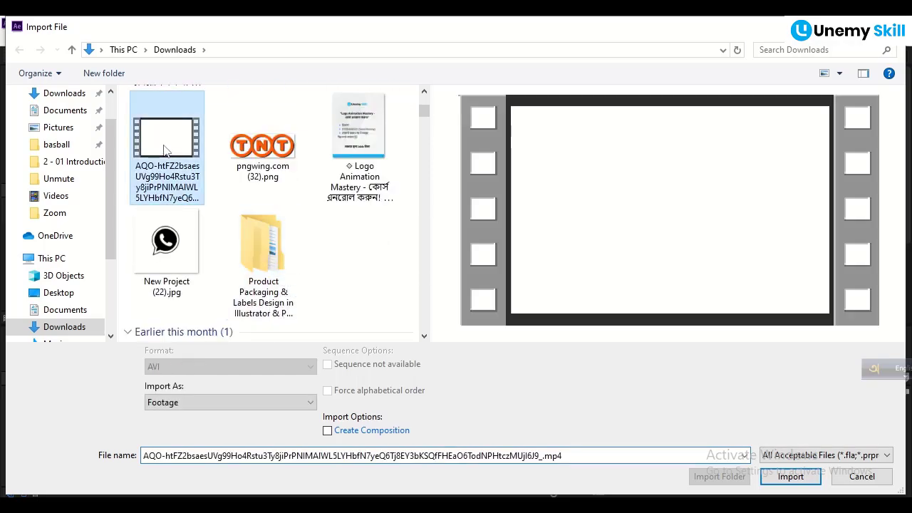
{"action": "left_click", "coordinate": [791, 477]}
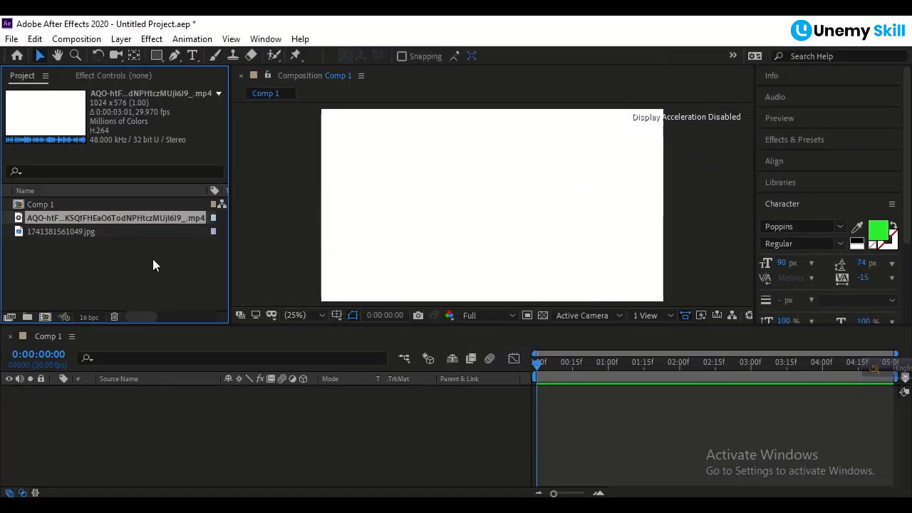
{"action": "left_click", "coordinate": [109, 261]}
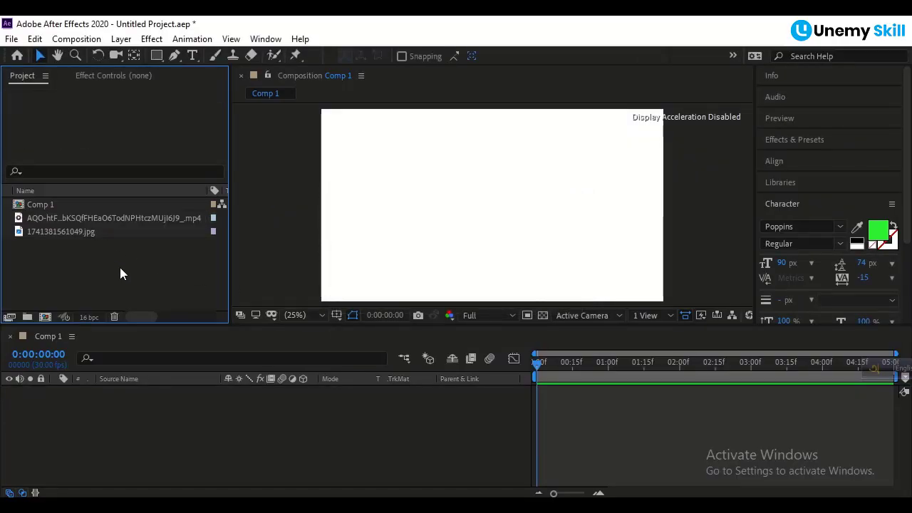
{"action": "left_click", "coordinate": [75, 229]}
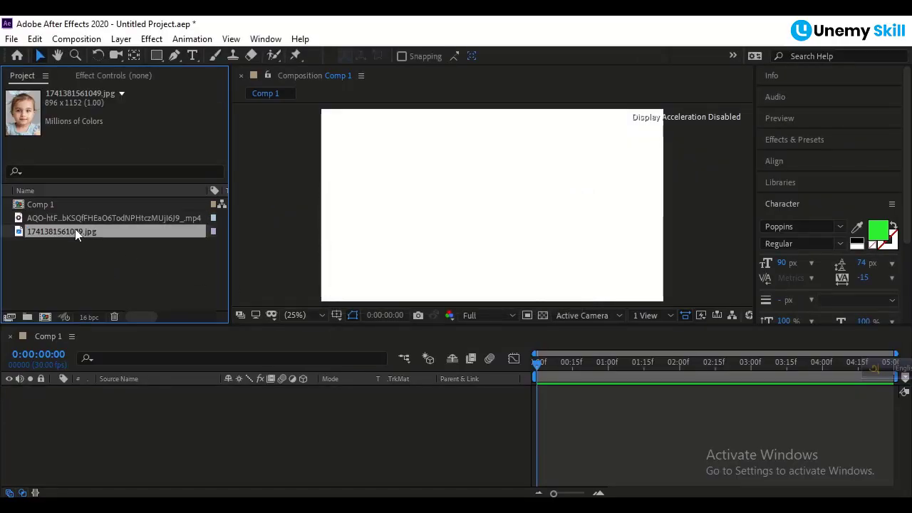
{"action": "left_click", "coordinate": [73, 216]}
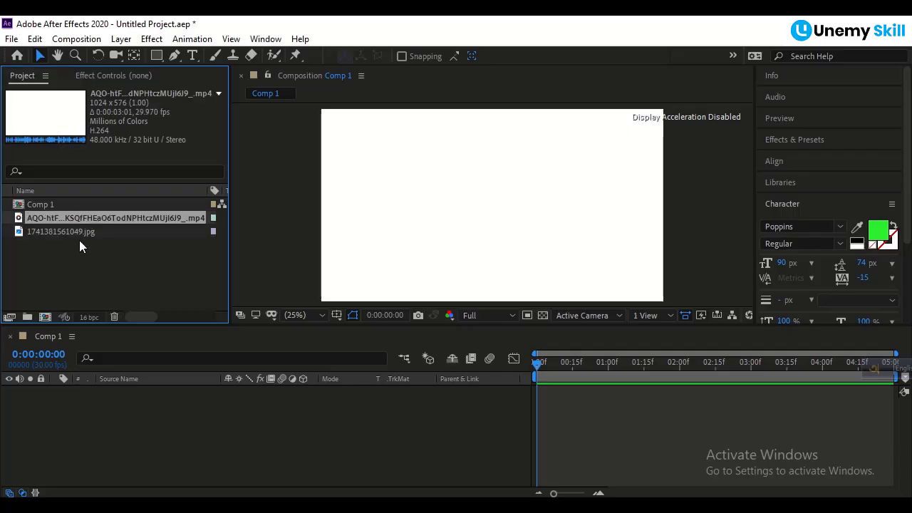
{"action": "left_click", "coordinate": [81, 249]}
Step: Import the audio file WhatsApp Audio 2025-02-04 at 12.24.42 AM.mp4 from the Downloads folder as footage
{"action": "double_click", "coordinate": [98, 273]}
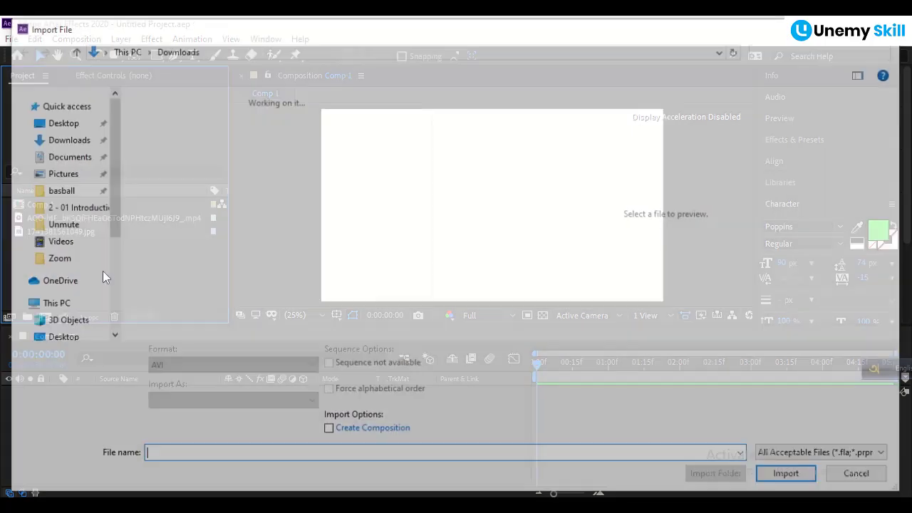
{"action": "scroll", "coordinate": [317, 262], "scroll_direction": "down", "scroll_amount": 5}
{"action": "scroll", "coordinate": [317, 262], "scroll_direction": "down", "scroll_amount": 3}
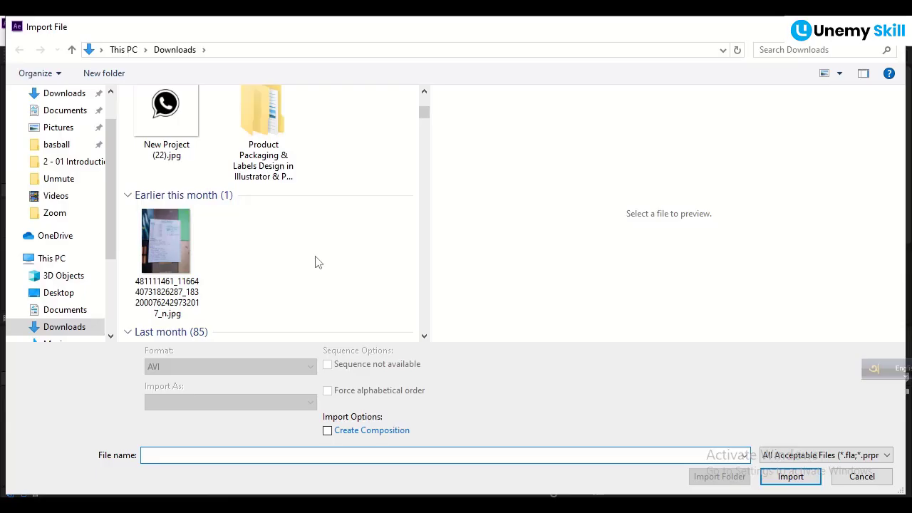
{"action": "scroll", "coordinate": [317, 263], "scroll_direction": "down", "scroll_amount": 10}
{"action": "left_click", "coordinate": [359, 285]}
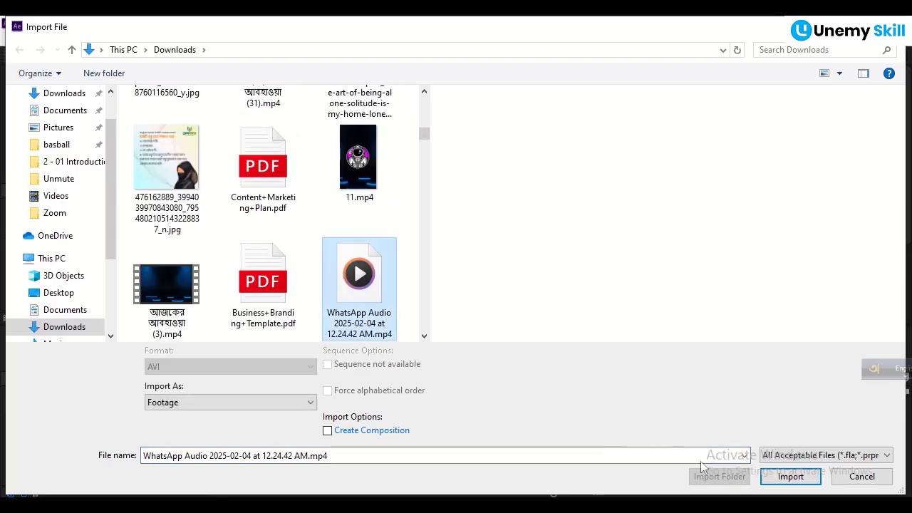
{"action": "left_click", "coordinate": [790, 476]}
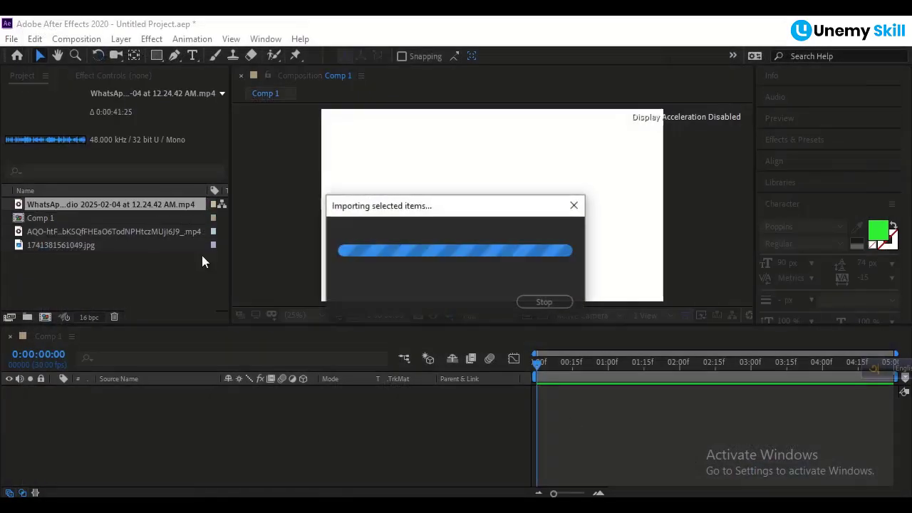
Step: Create a project folder named picture and move the image 1741381561049.jpg into it
{"action": "left_click", "coordinate": [83, 267]}
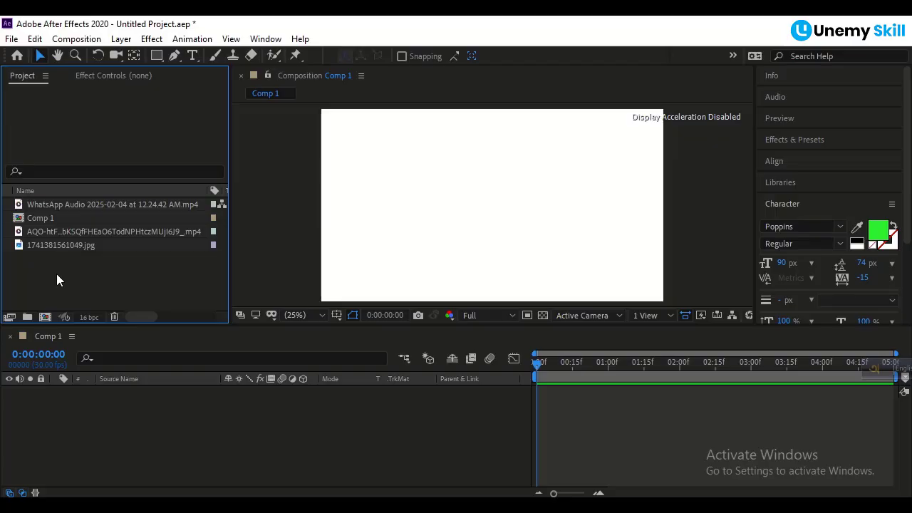
{"action": "left_click", "coordinate": [27, 318]}
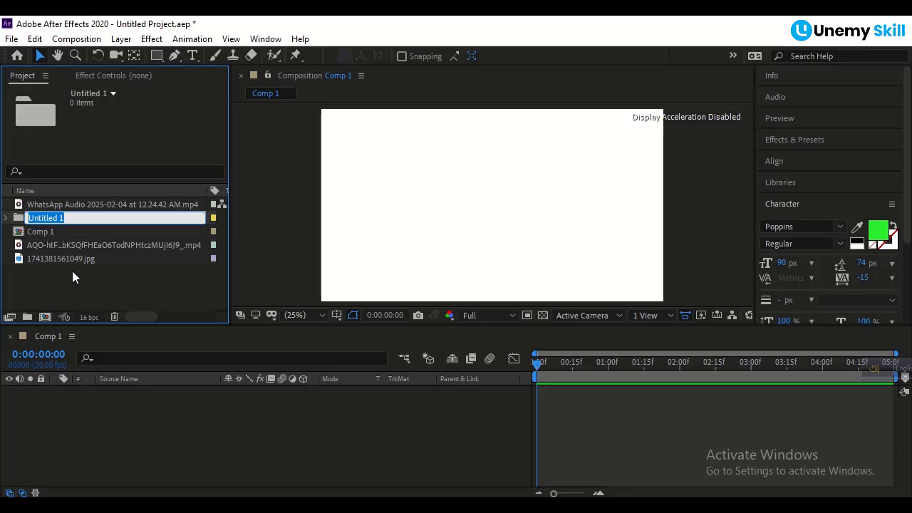
{"action": "type", "text": "picture"}
{"action": "left_click", "coordinate": [70, 279]}
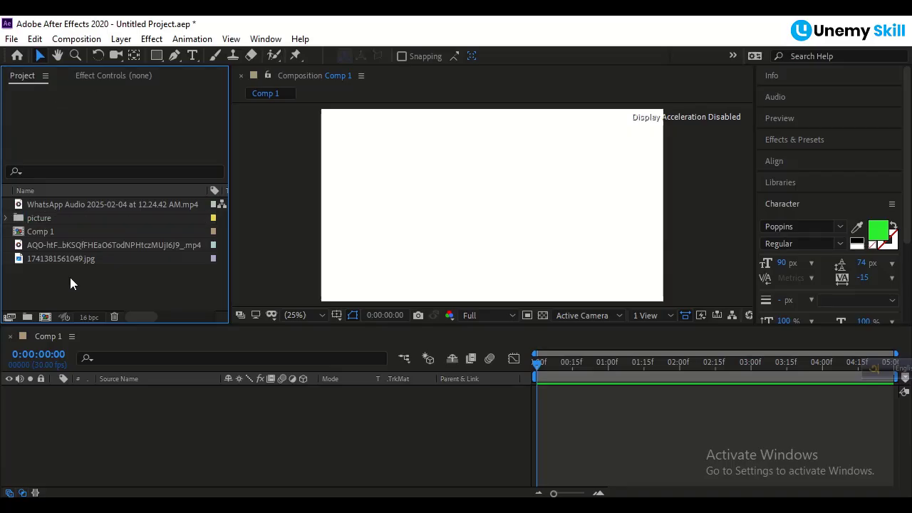
{"action": "left_click_drag", "start_coordinate": [70, 262], "coordinate": [68, 221]}
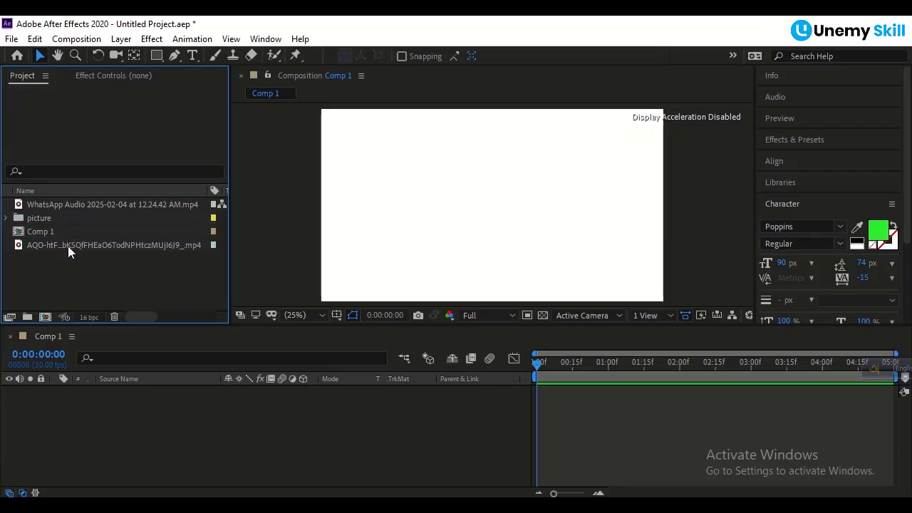
Step: Create a project folder named video and move the MP4 whose name starts with AQO-htF into it
{"action": "left_click", "coordinate": [27, 317]}
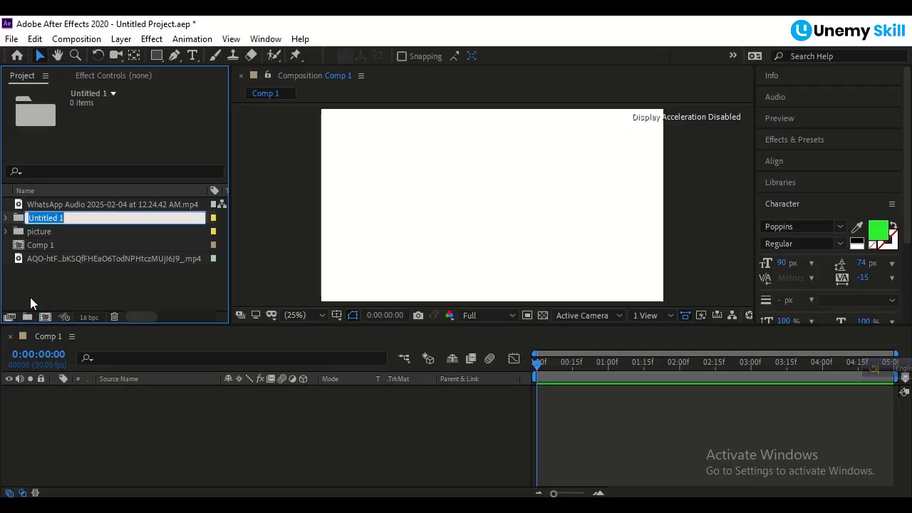
{"action": "type", "text": "video"}
{"action": "left_click", "coordinate": [94, 284]}
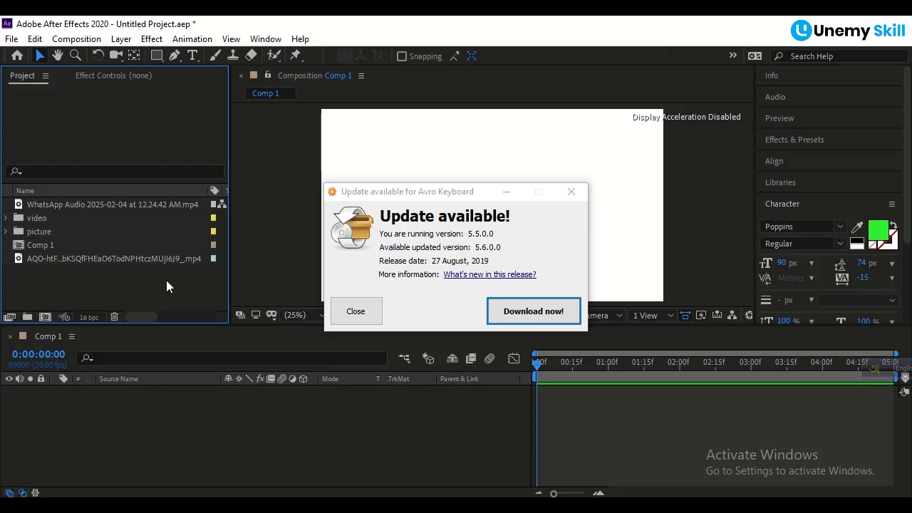
{"action": "left_click", "coordinate": [571, 191]}
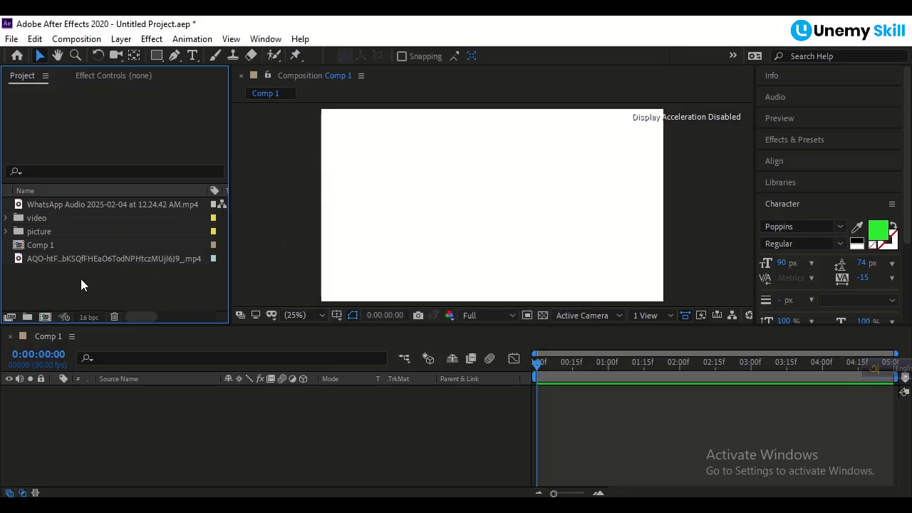
{"action": "left_click_drag", "start_coordinate": [86, 261], "coordinate": [81, 222]}
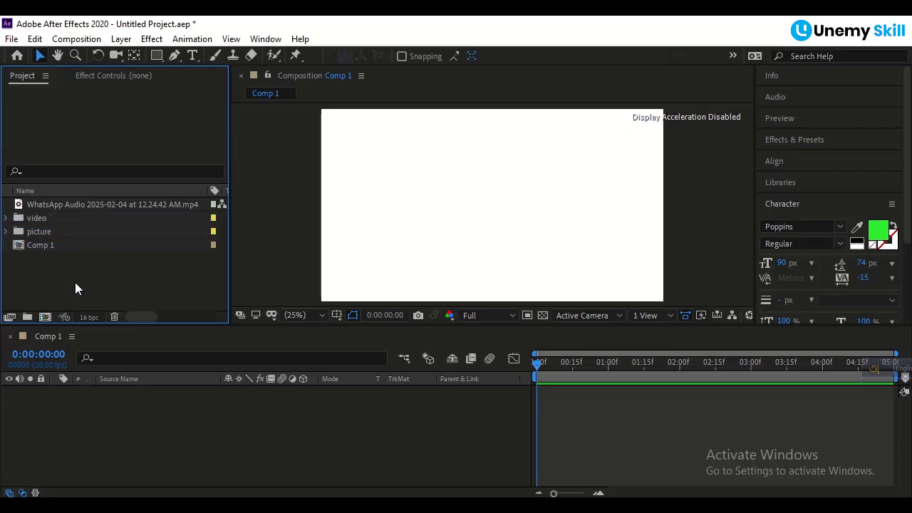
Step: Create a project folder named audio and move WhatsApp Audio 2025-02-04 at 12.24.42 AM.mp4 into it
{"action": "left_click", "coordinate": [27, 317]}
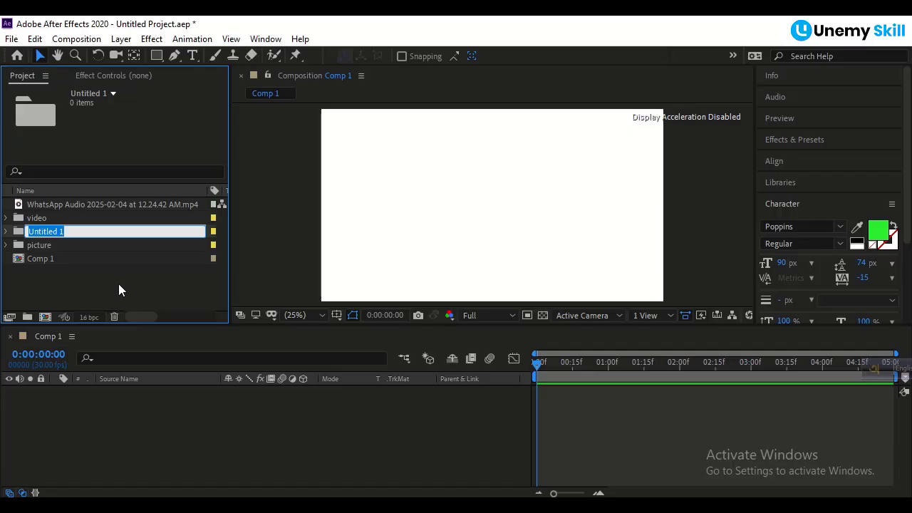
{"action": "type", "text": "audio"}
{"action": "left_click", "coordinate": [122, 285]}
{"action": "left_click", "coordinate": [90, 205]}
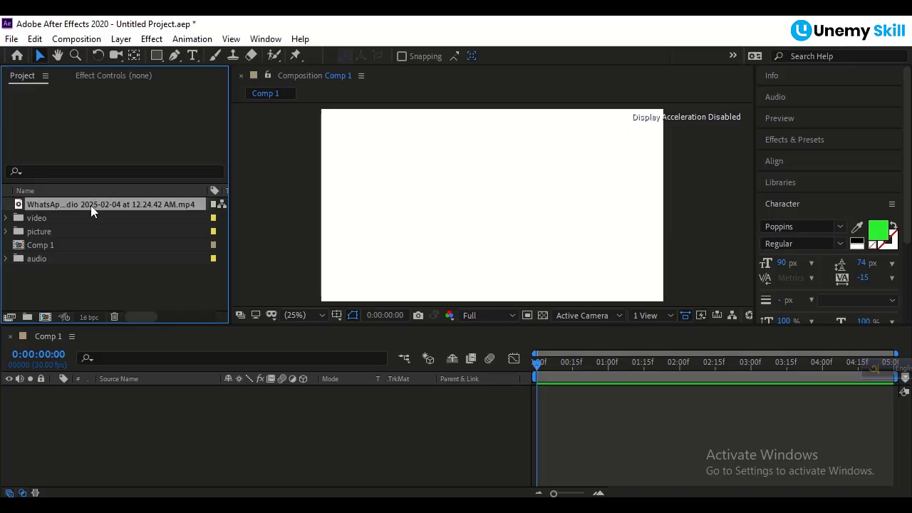
{"action": "left_click_drag", "start_coordinate": [90, 205], "coordinate": [83, 253]}
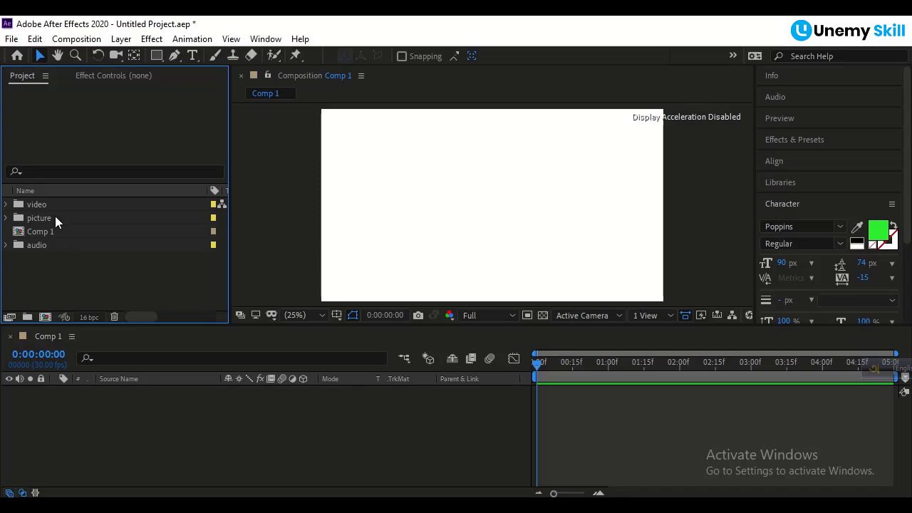
Step: Add the MP4 from the video folder to the Comp 1 timeline and preview its frame at 0:00:01:00
{"action": "left_click", "coordinate": [6, 205]}
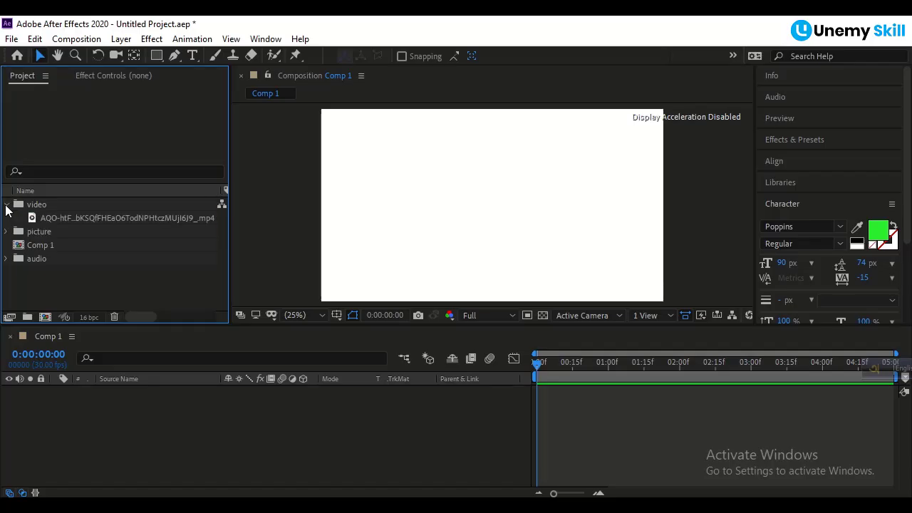
{"action": "left_click", "coordinate": [54, 218]}
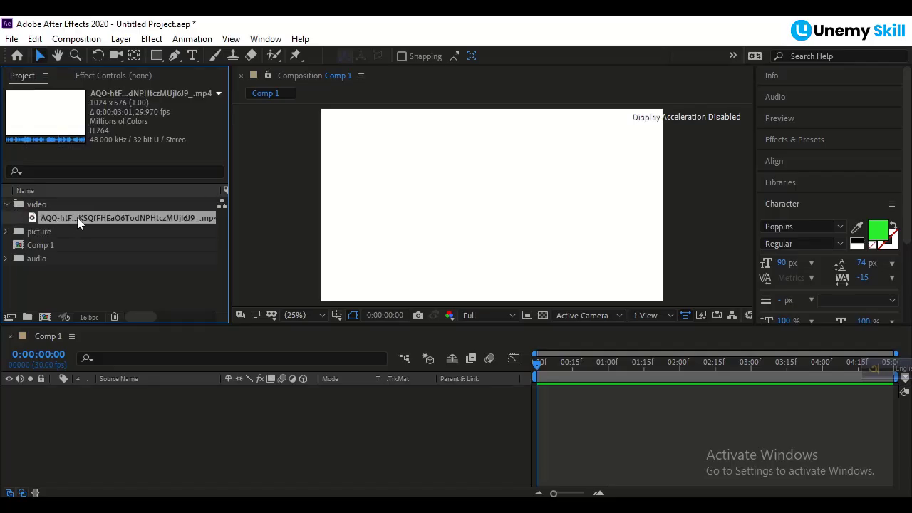
{"action": "left_click_drag", "start_coordinate": [77, 218], "coordinate": [84, 423]}
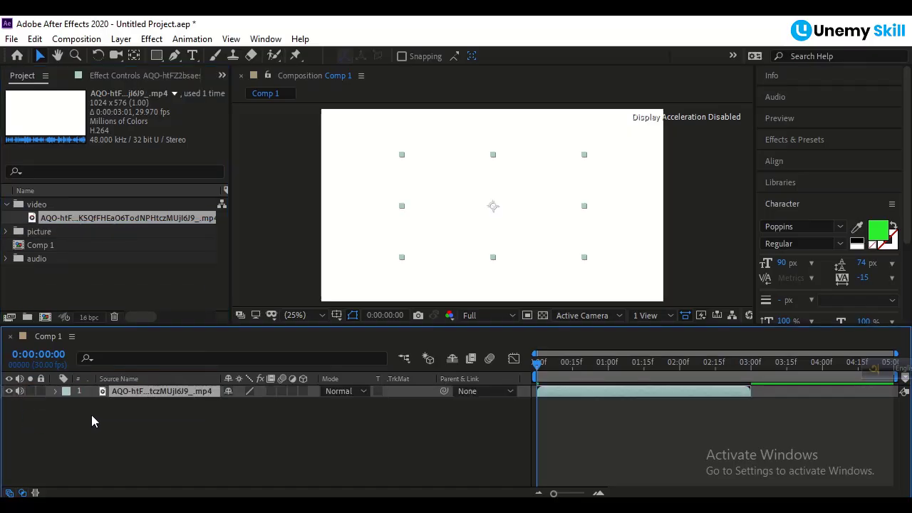
{"action": "left_click", "coordinate": [608, 362]}
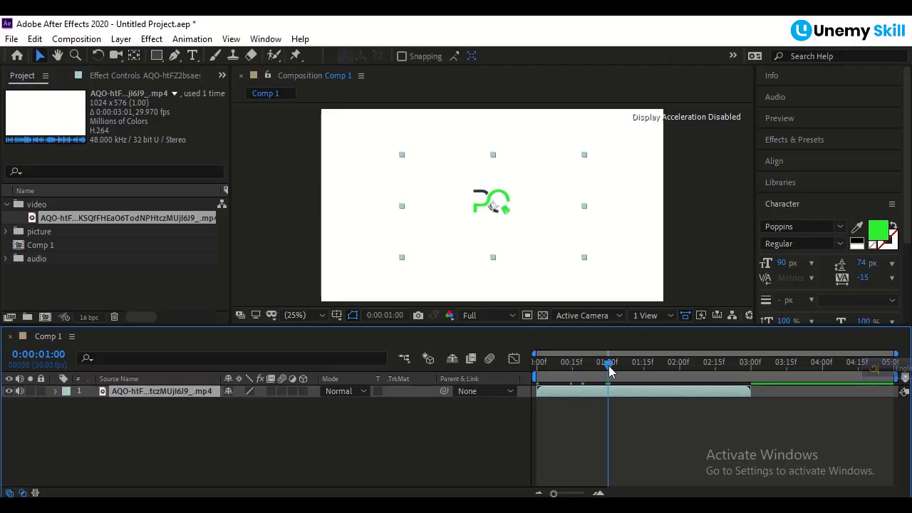
Step: Delete the video layer from the Comp 1 timeline and collapse the video folder
{"action": "key", "text": "Delete"}
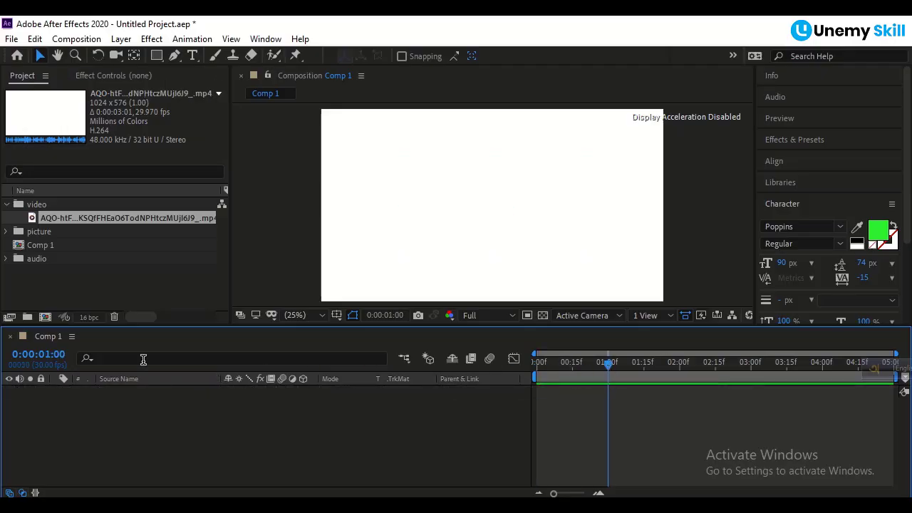
{"action": "left_click", "coordinate": [7, 204]}
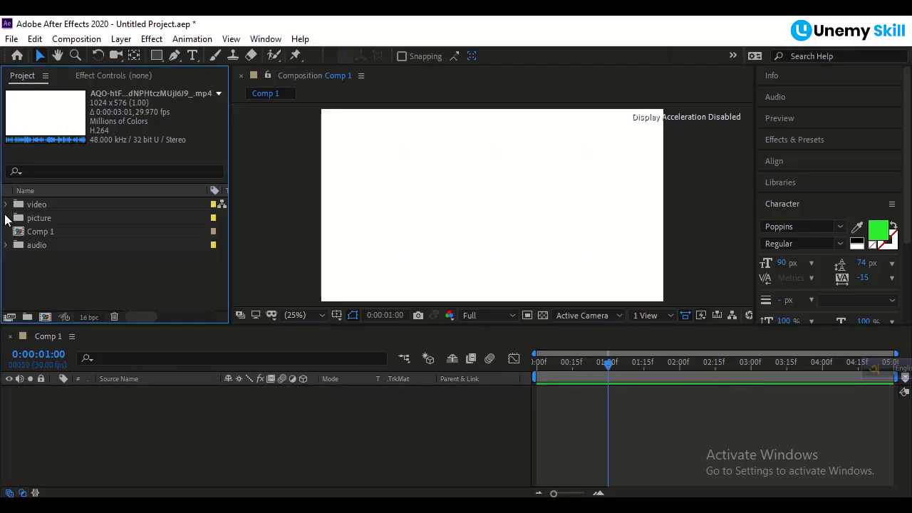
Step: Add the image 1741381561049.jpg from the picture folder to the Comp 1 timeline as a layer
{"action": "left_click", "coordinate": [6, 218]}
{"action": "left_click", "coordinate": [77, 233]}
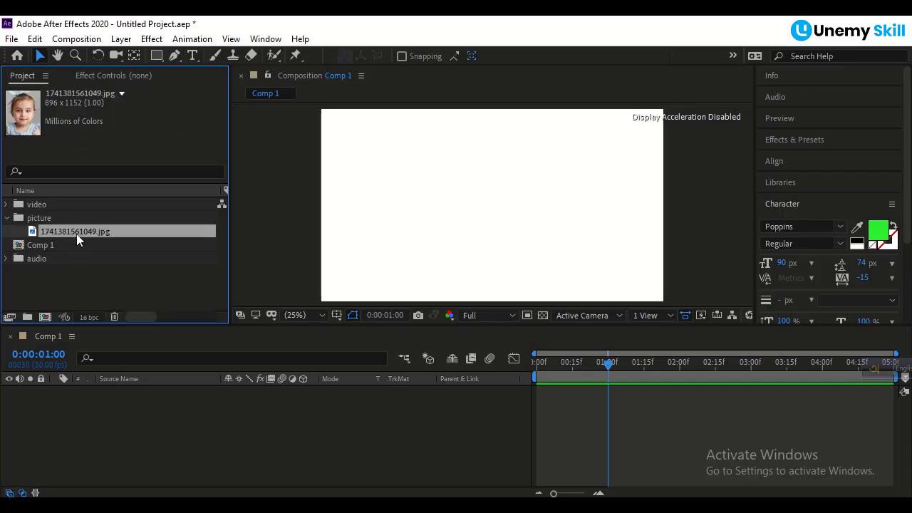
{"action": "left_click_drag", "start_coordinate": [77, 232], "coordinate": [64, 417]}
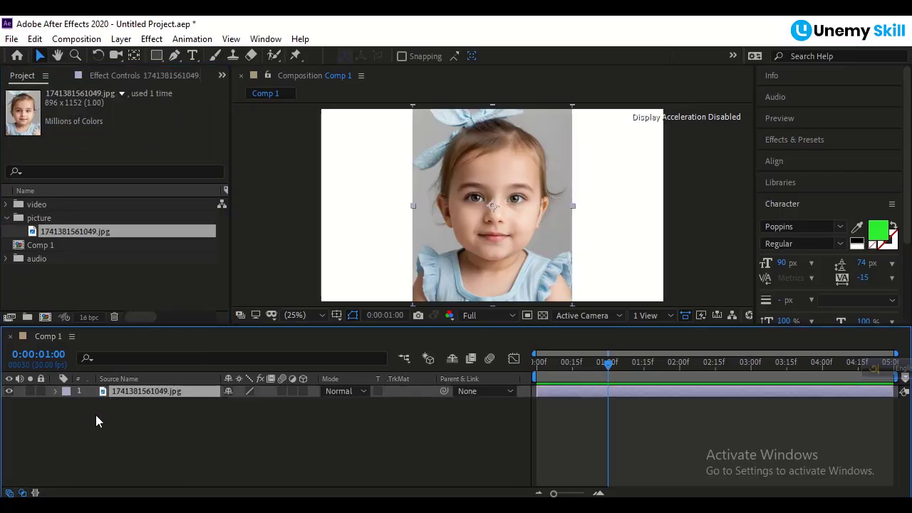